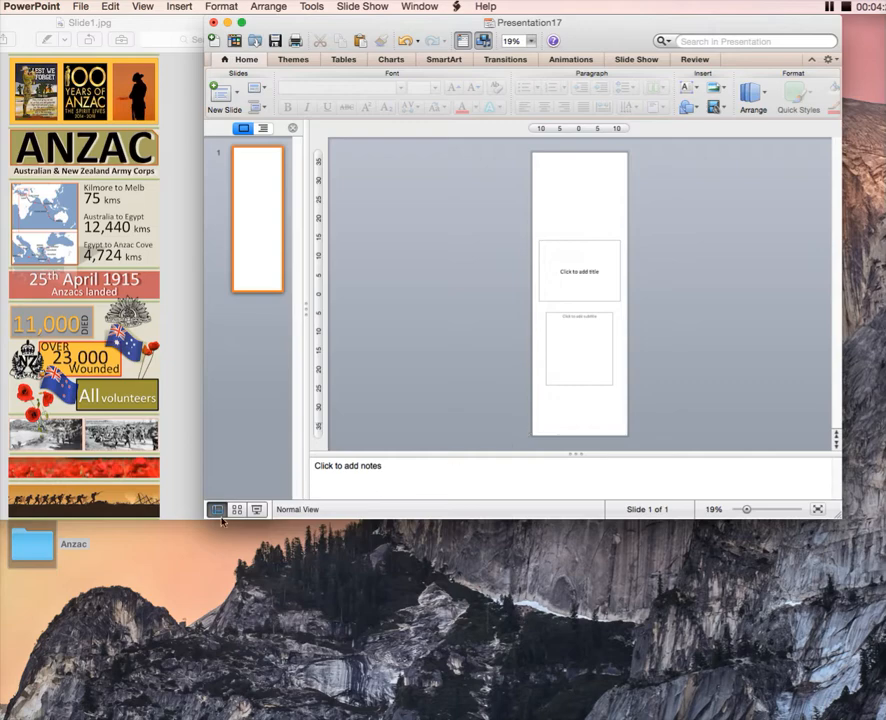
Place 100yrs.png, Lest we forget.png and silhouette.png from the desktop's Anzac folder onto the slide, spaced from upper left to lower right
double_click(36, 551)
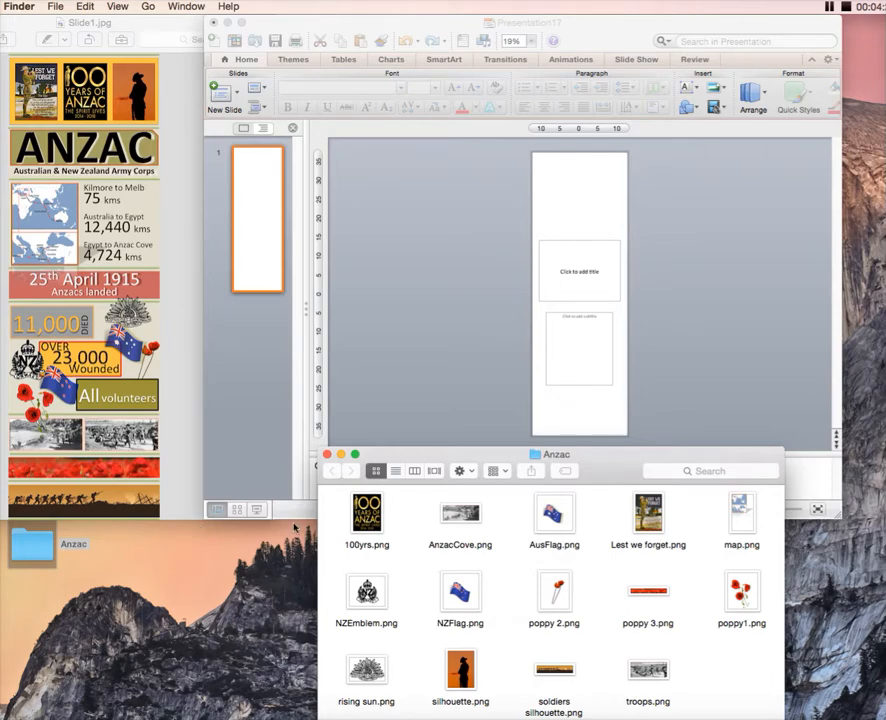
left_click_drag(368, 520, 560, 190)
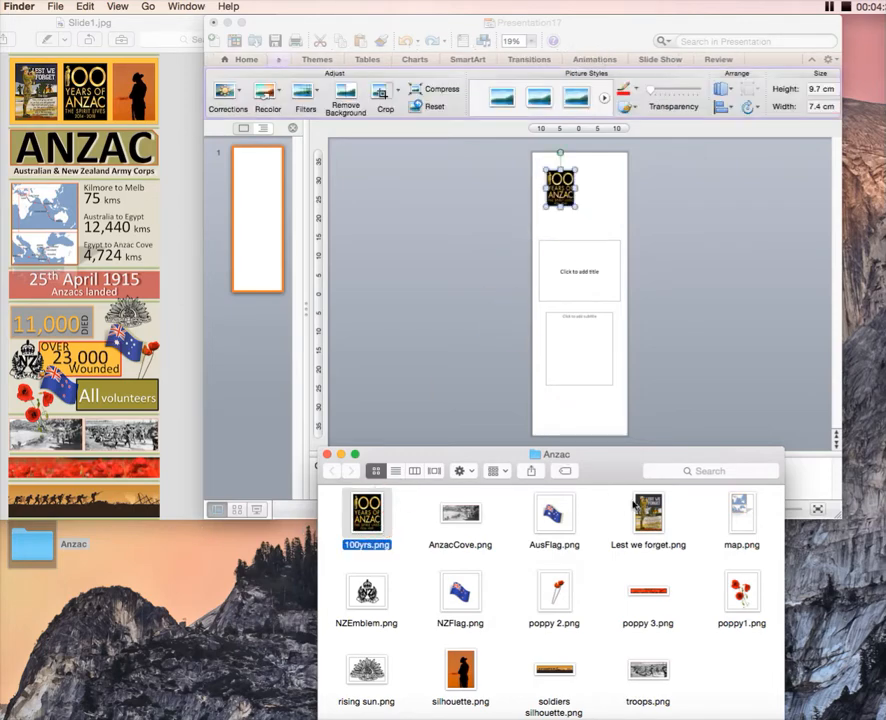
left_click_drag(648, 513, 578, 275)
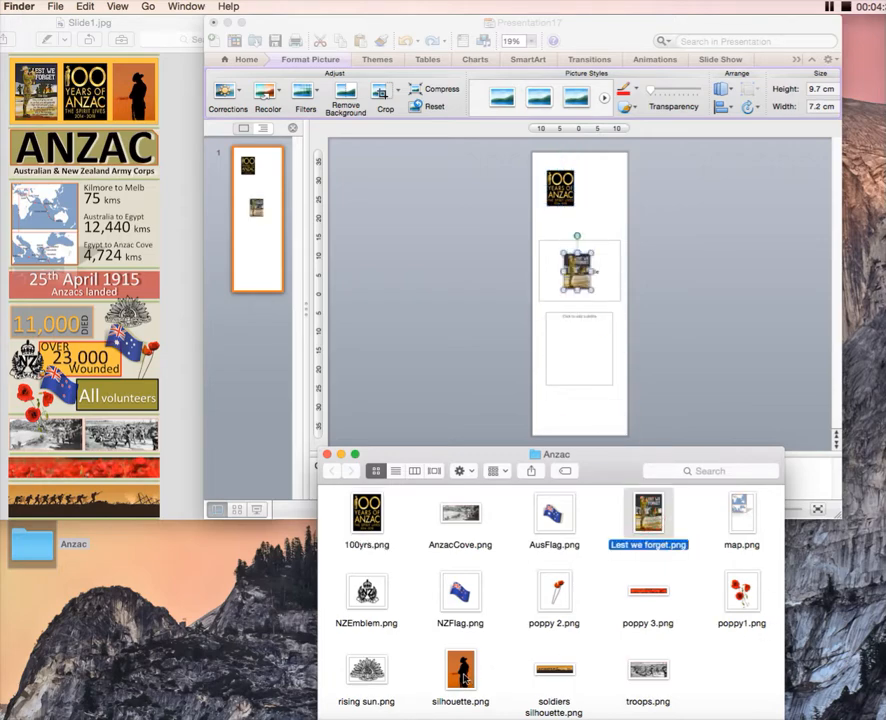
left_click_drag(460, 670, 608, 345)
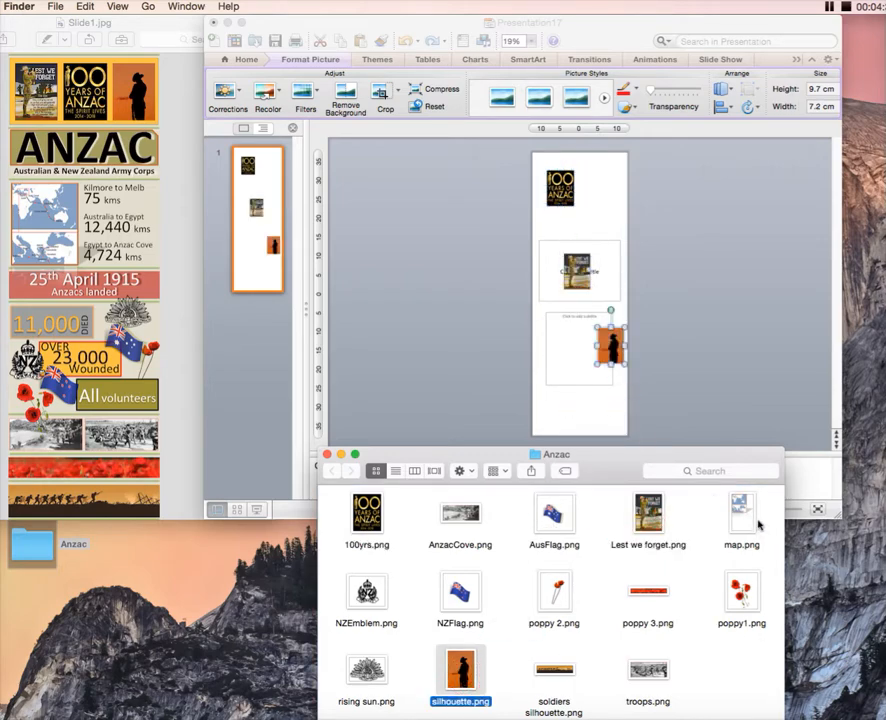
Give the slide a solid background fill in the theme colour Background 2, Darker 10%
left_click(617, 213)
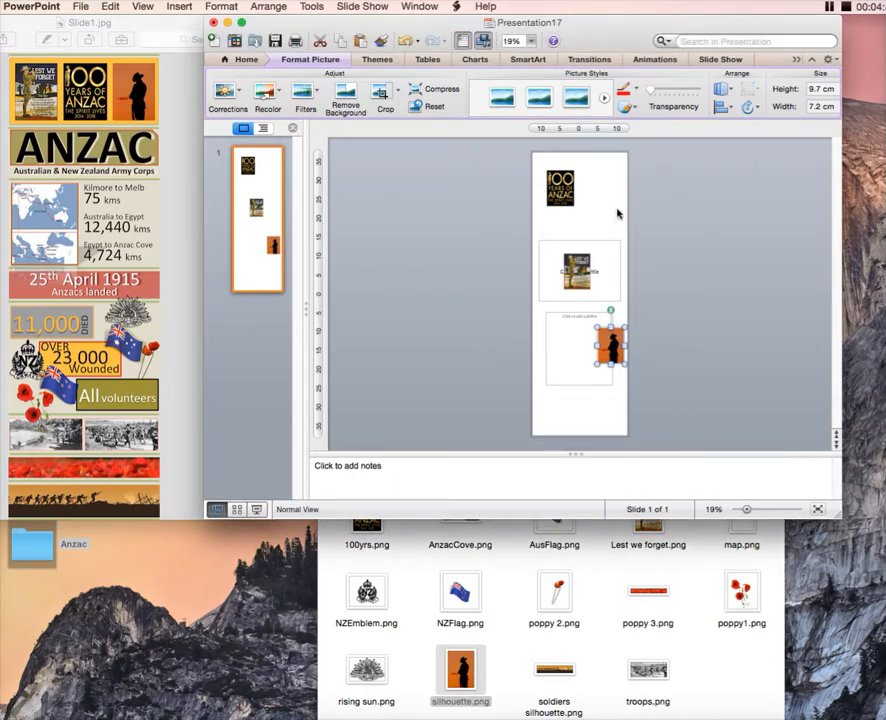
left_click(234, 8)
left_click(239, 10)
left_click(238, 12)
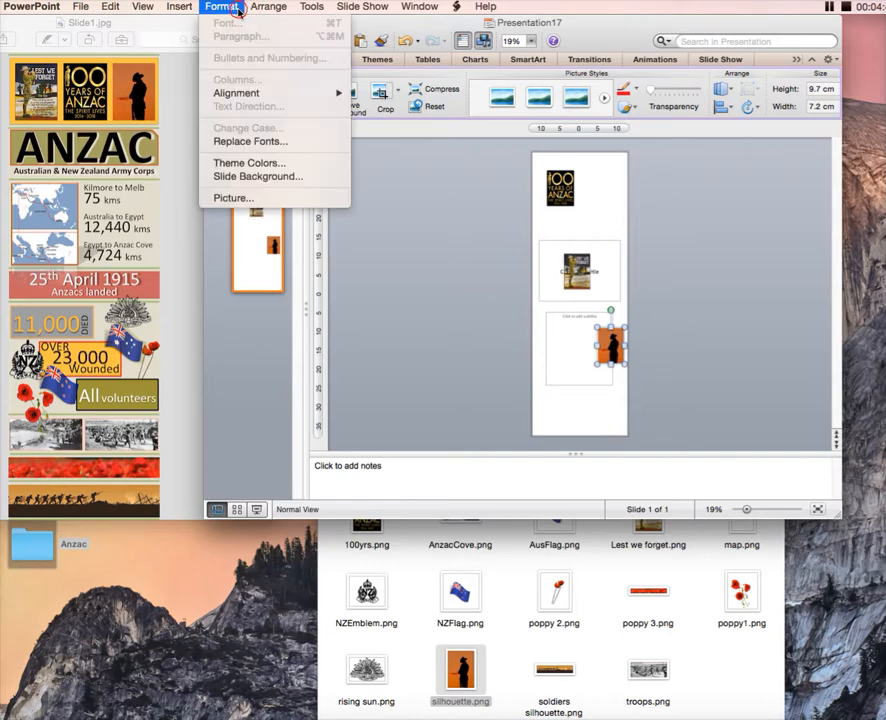
left_click(301, 177)
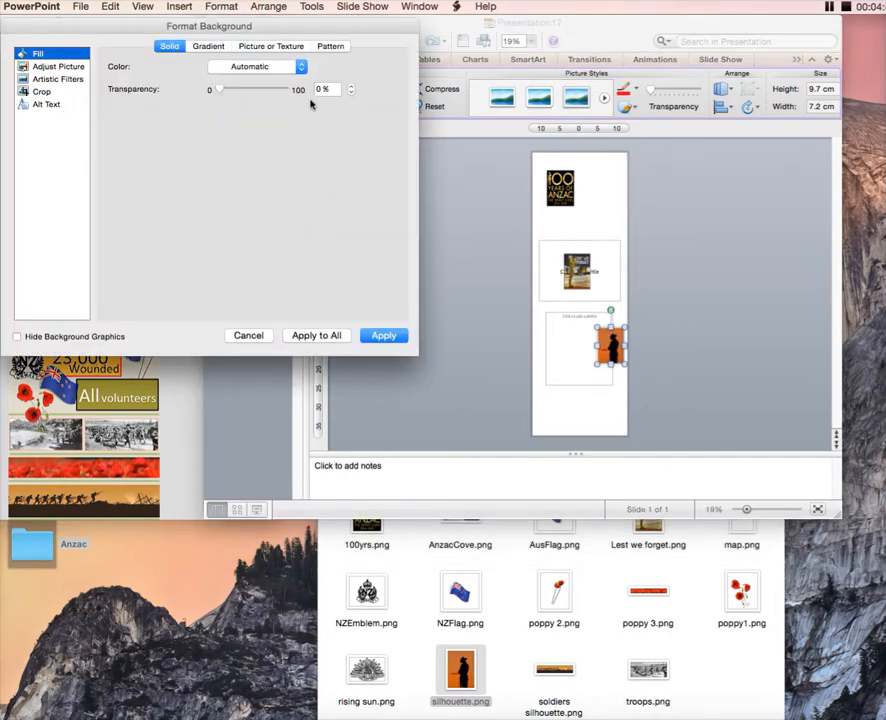
left_click(300, 66)
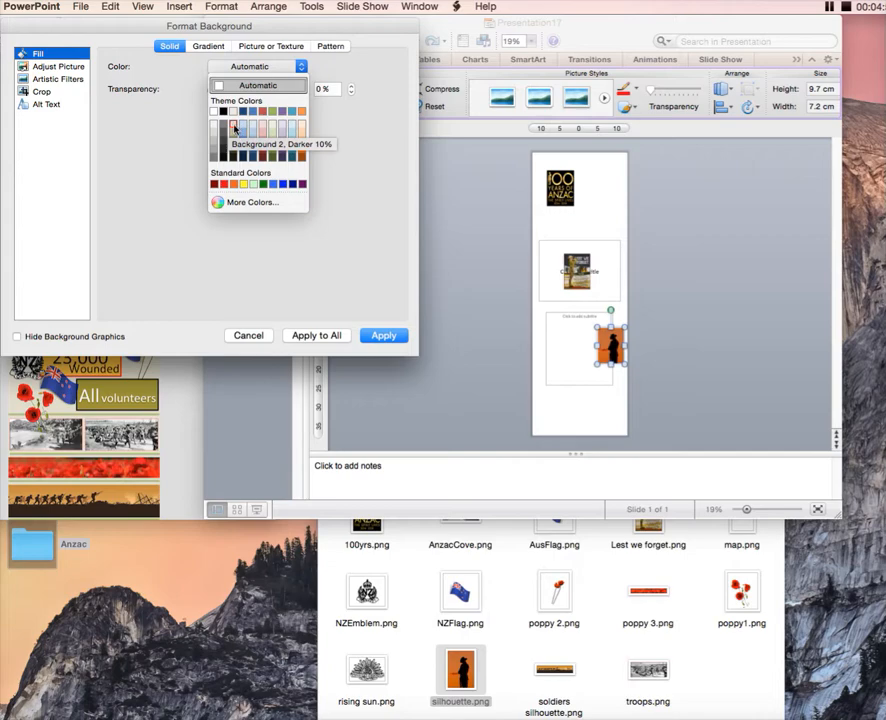
left_click(234, 129)
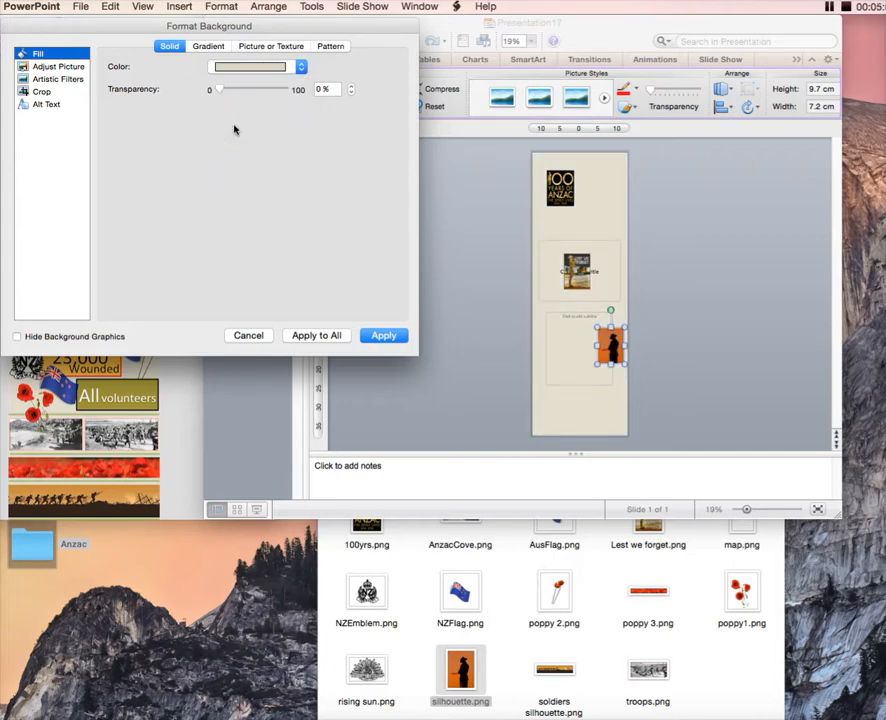
left_click(384, 336)
Move the title placeholder up to just below the 100 Years of Anzac picture and increase its font size to 138
left_click_drag(605, 239, 603, 205)
left_click(603, 240)
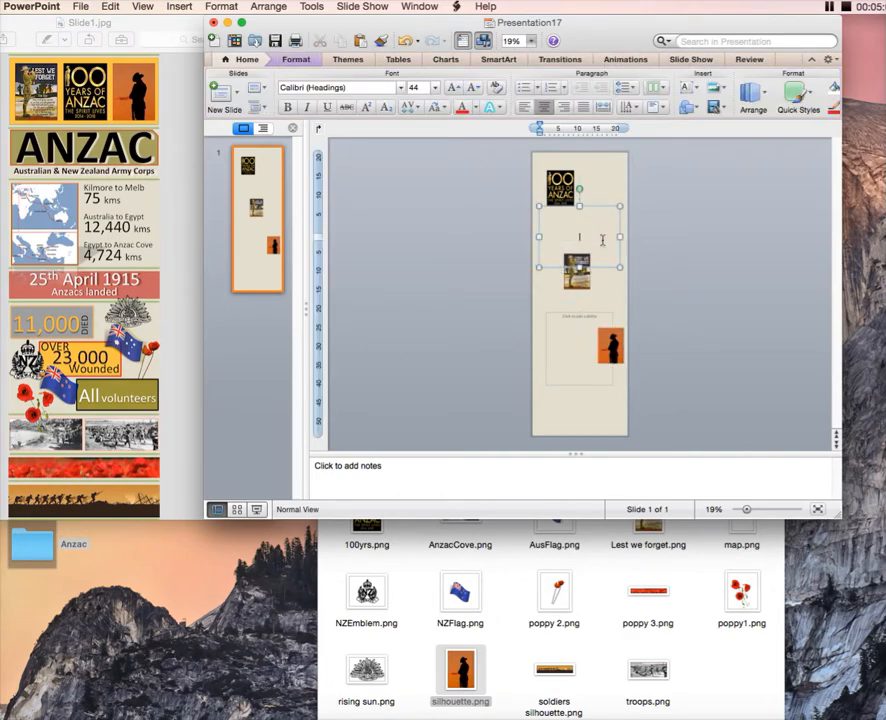
left_click(449, 88)
left_click(449, 88)
left_click(449, 88)
left_click(449, 88)
left_click(449, 88)
left_click(449, 88)
left_click(449, 88)
left_click(449, 88)
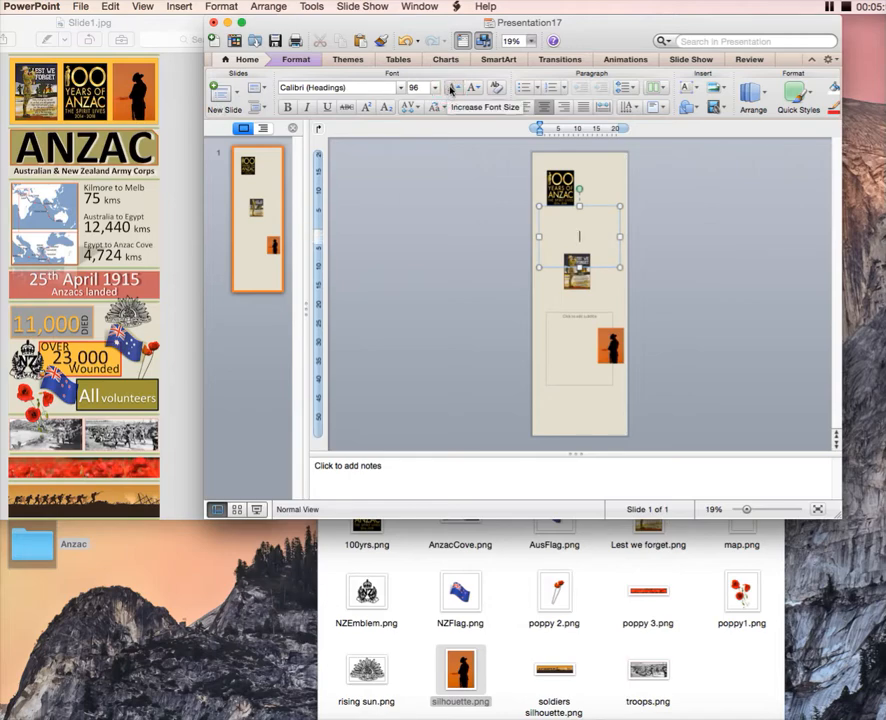
left_click(449, 88)
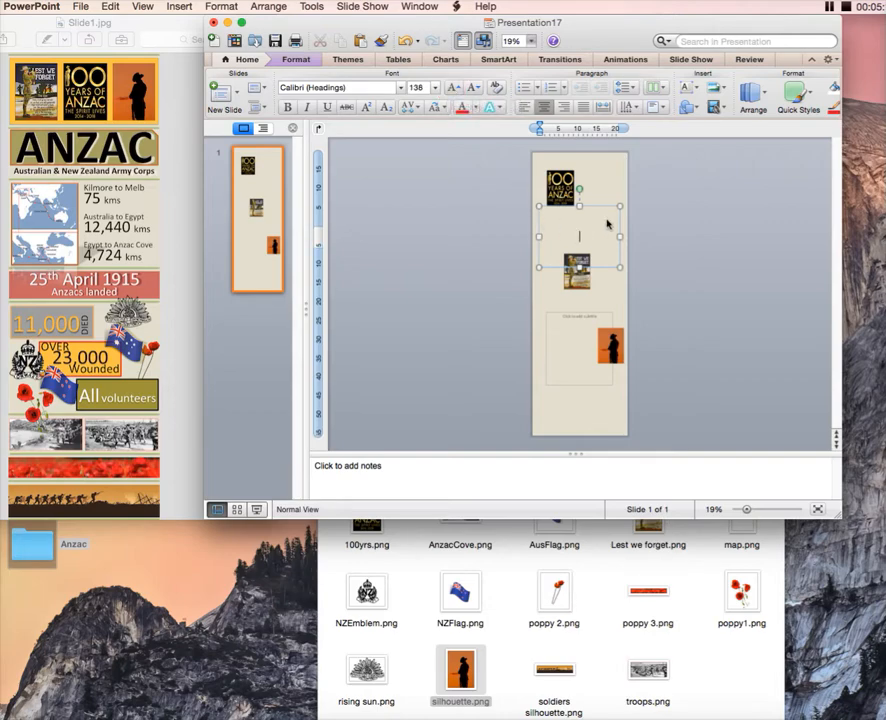
Enter ANZAC as the slide title and leave the title box
type("ANZAC")
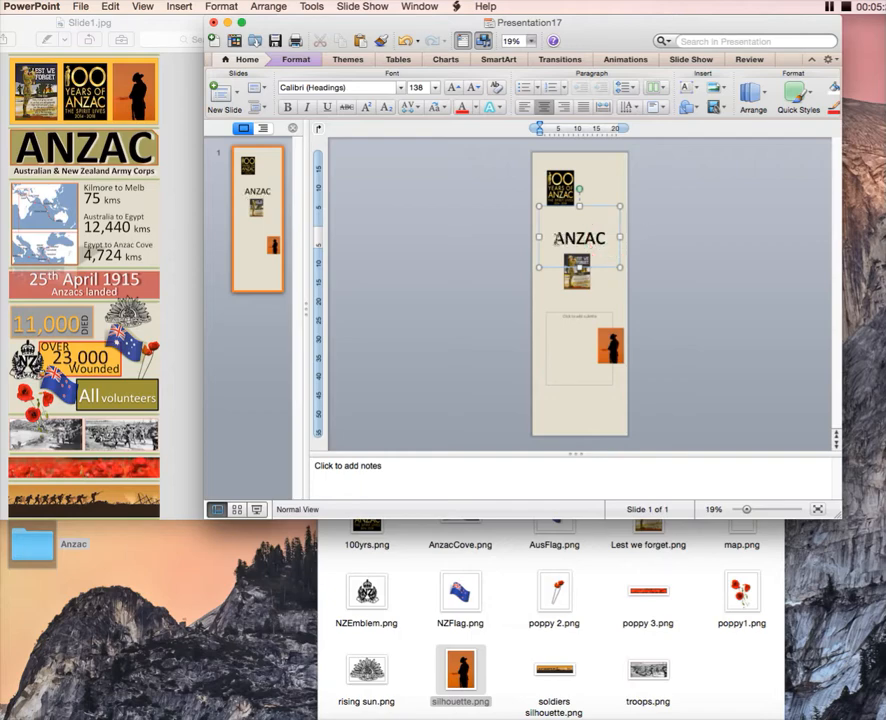
left_click_drag(606, 238, 553, 238)
left_click(608, 168)
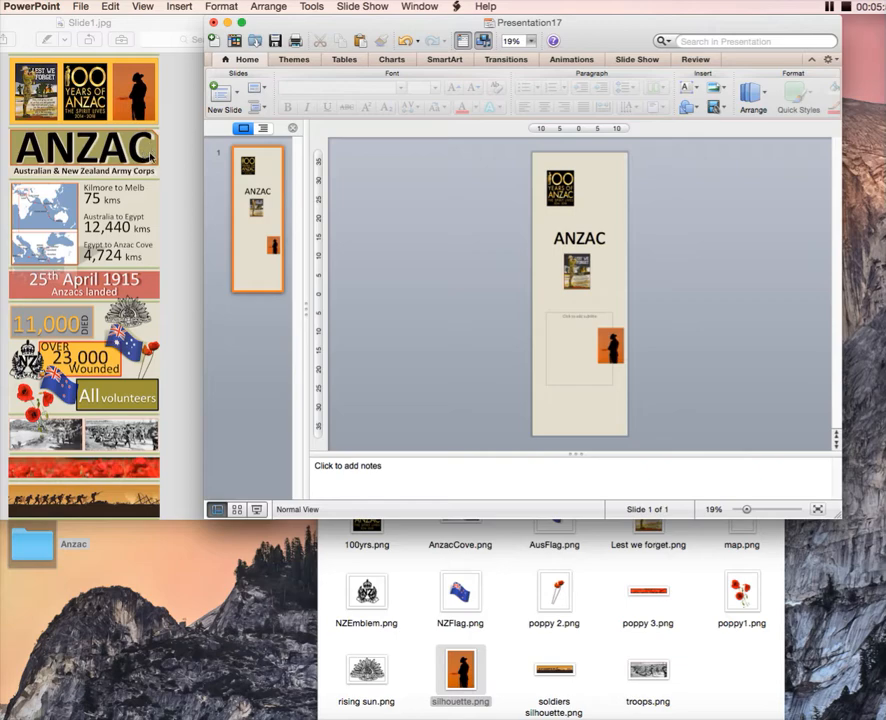
Insert poppy 2.png from the Anzac folder so the poppies stand beside the Lest we forget picture
left_click(700, 577)
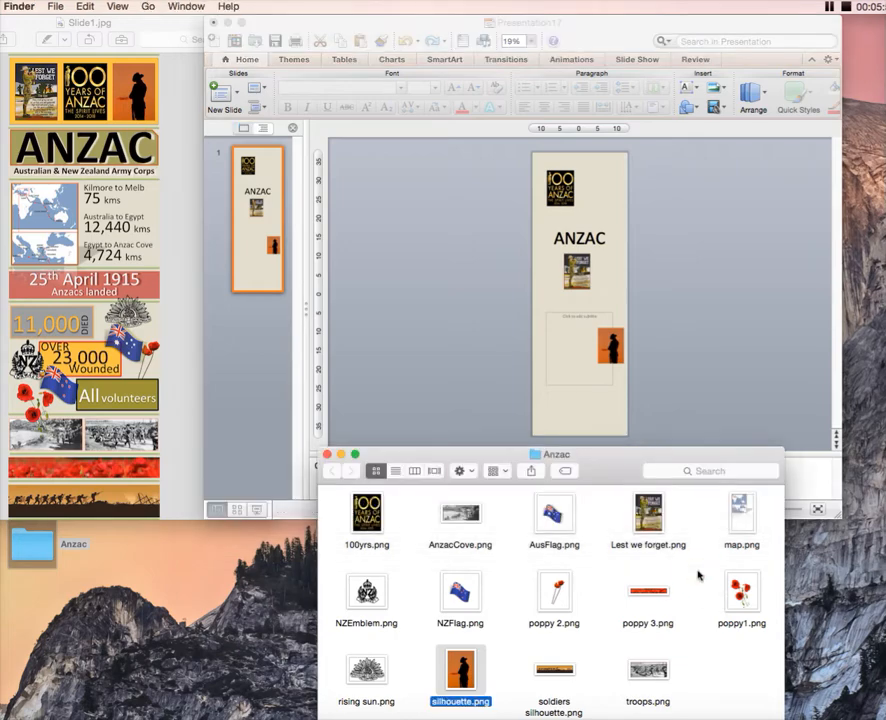
left_click(598, 446)
left_click(706, 566)
left_click_drag(620, 456, 632, 410)
left_click(555, 542)
left_click_drag(555, 542, 610, 266)
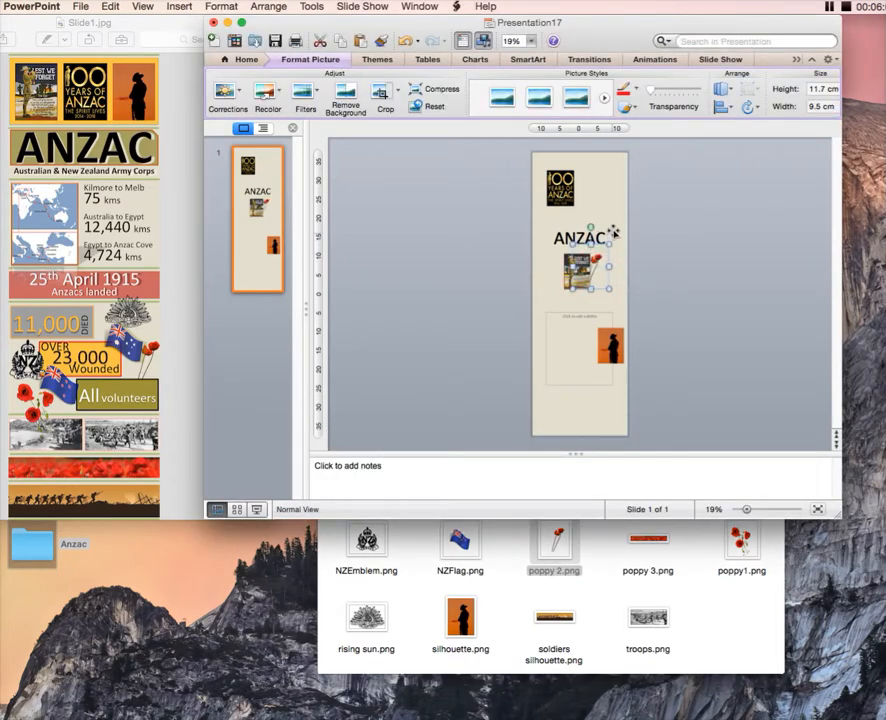
left_click(605, 218)
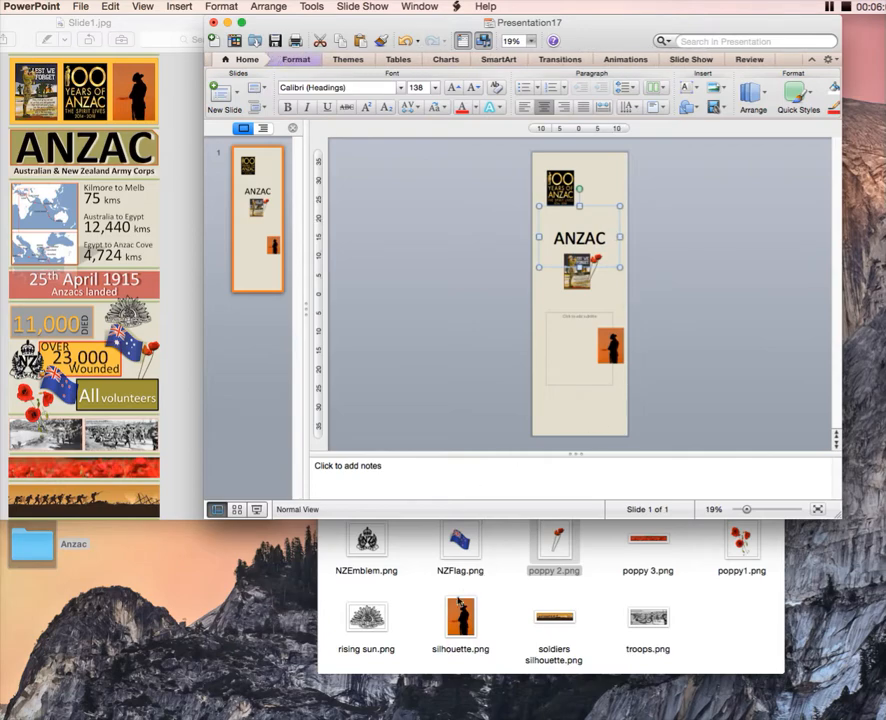
Insert rising sun.png from the folder just above the ANZAC title and deselect everything
left_click(367, 622)
left_click_drag(367, 622, 595, 224)
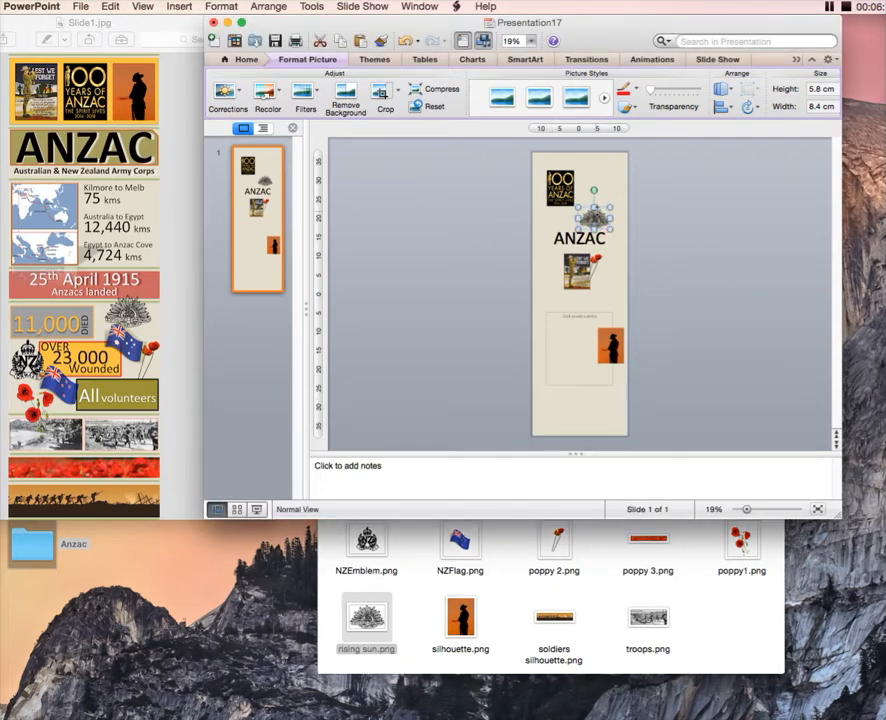
left_click(622, 254)
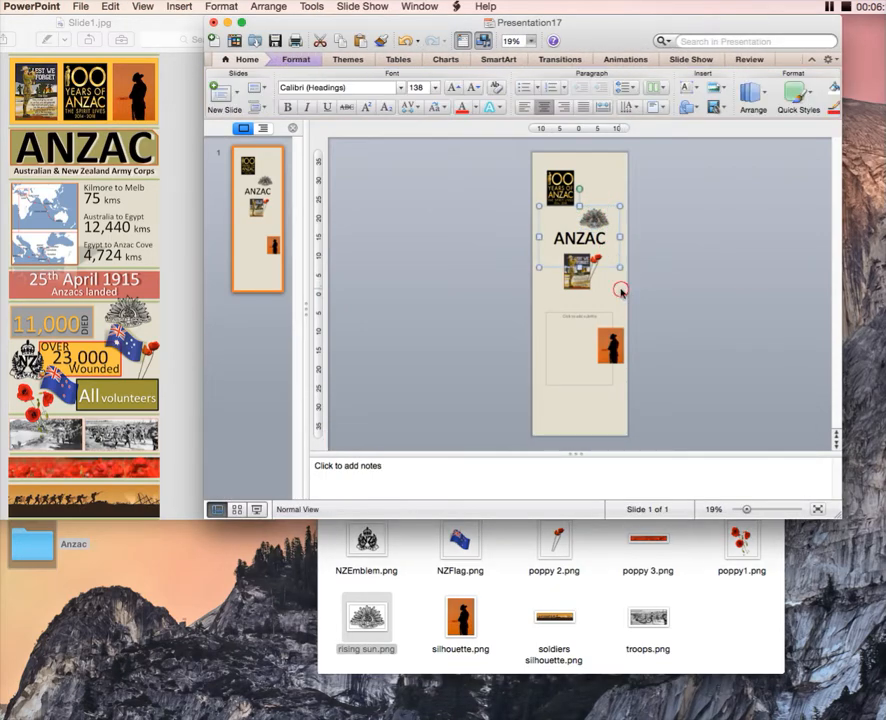
left_click(621, 293)
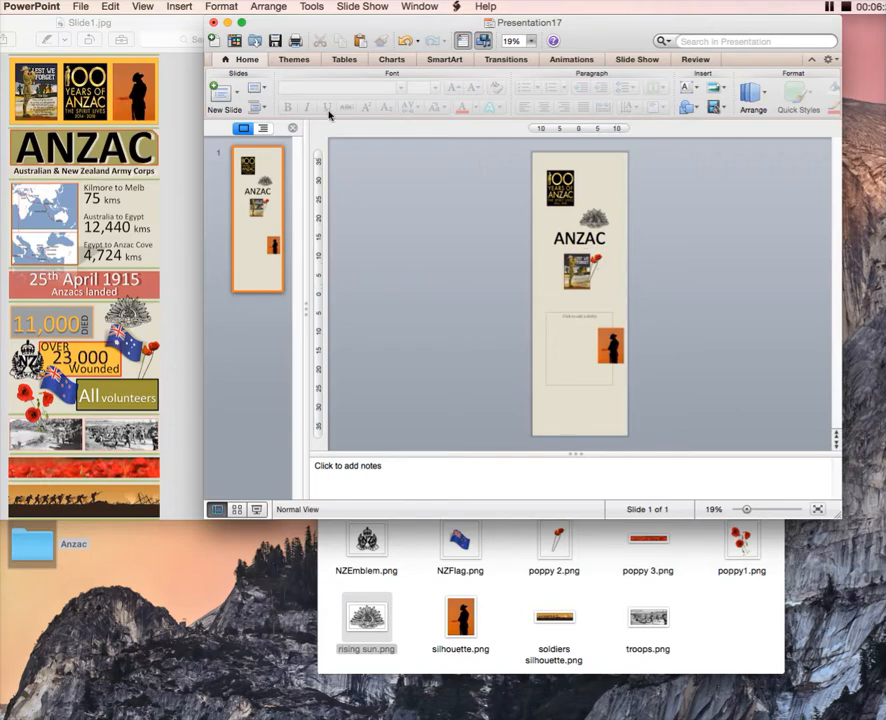
Start saving a copy of the presentation under the name Anzac in the desktop's Anzac folder
left_click(78, 7)
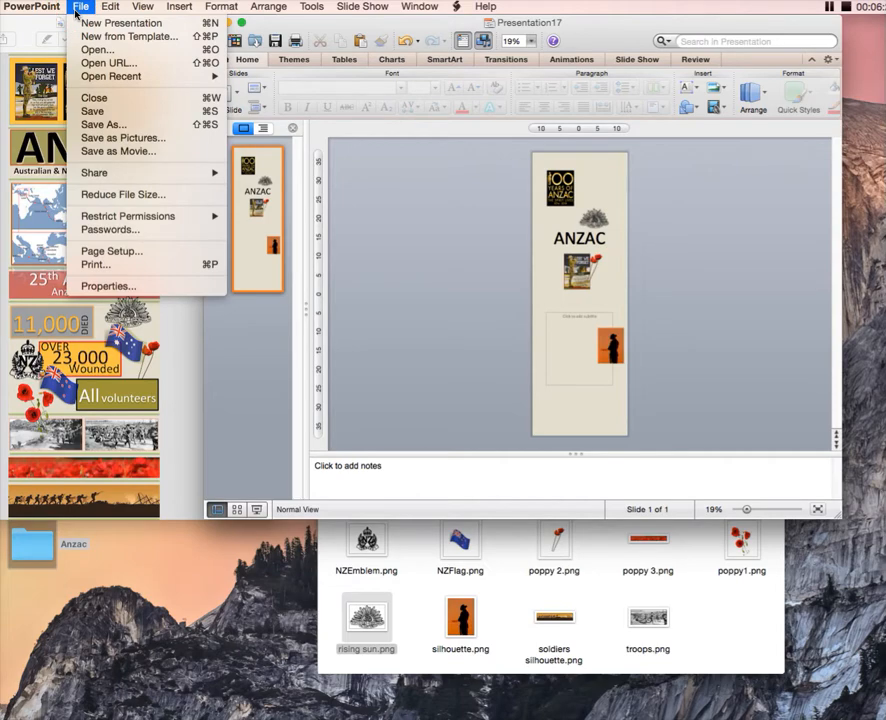
left_click(99, 128)
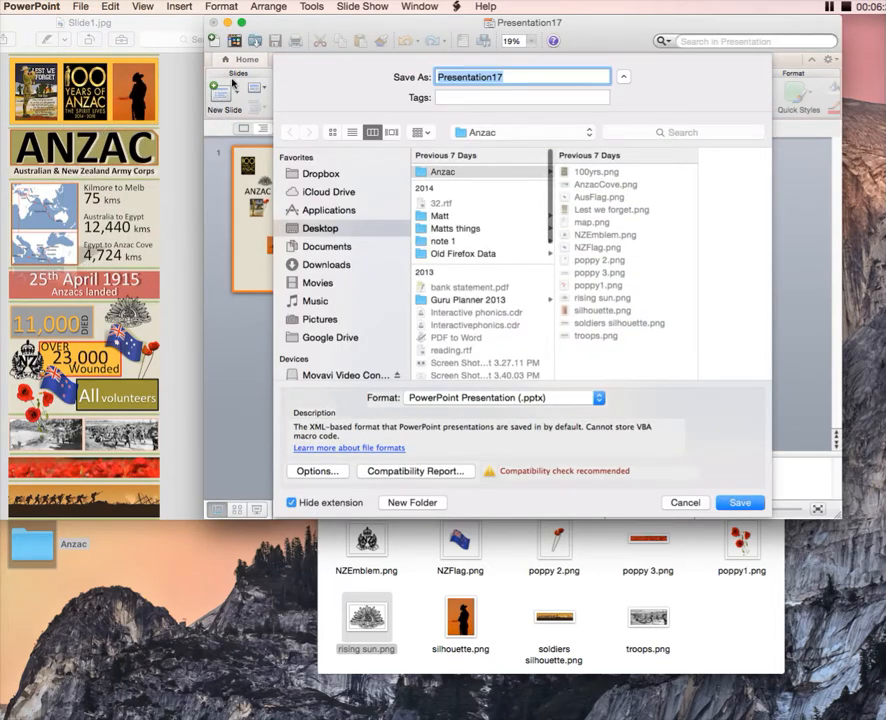
type("Anzac")
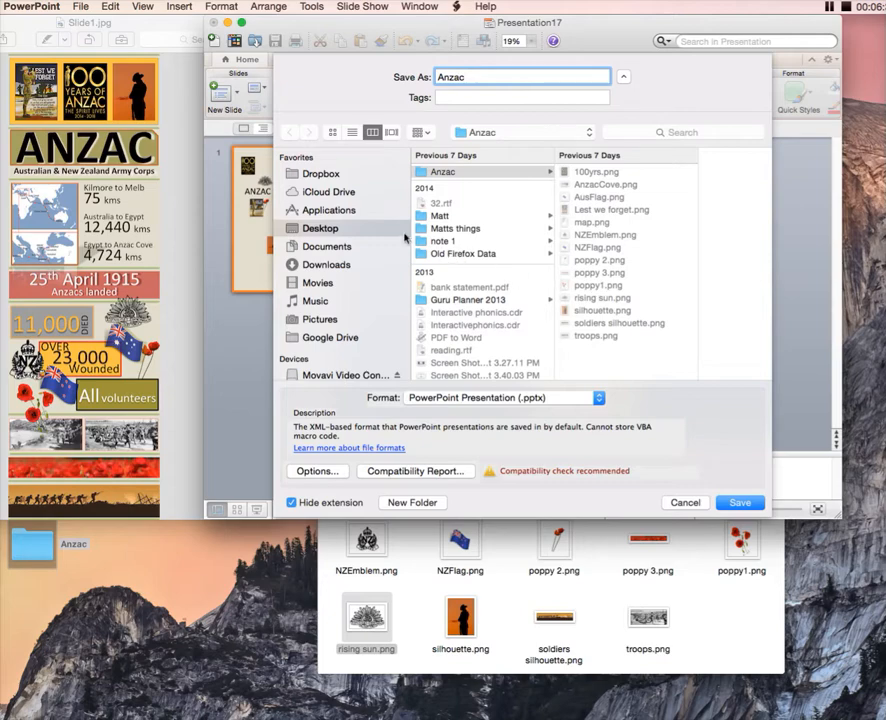
left_click(352, 233)
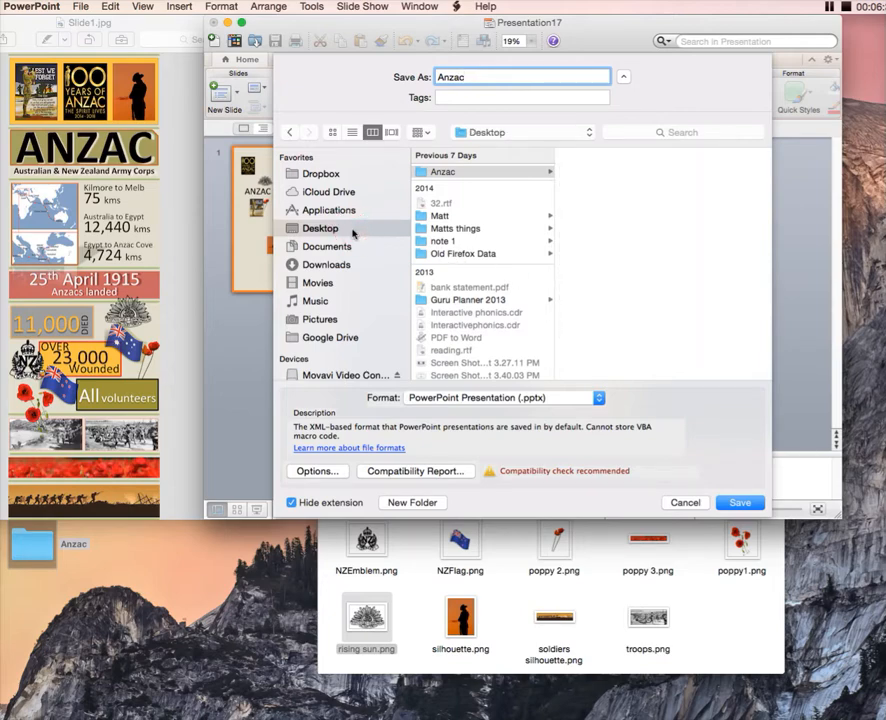
left_click(490, 173)
left_click(707, 659)
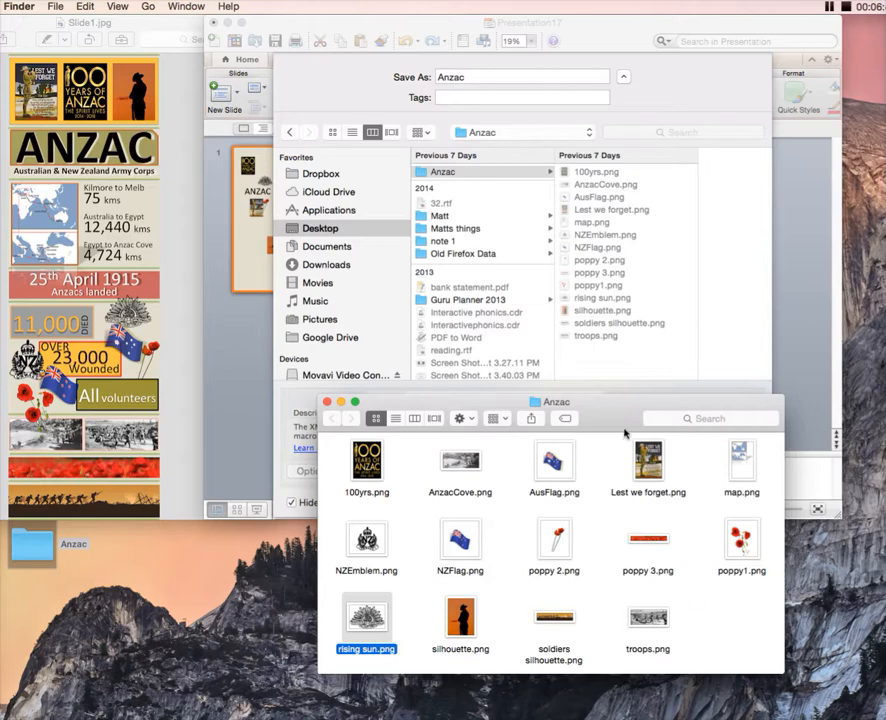
left_click(657, 362)
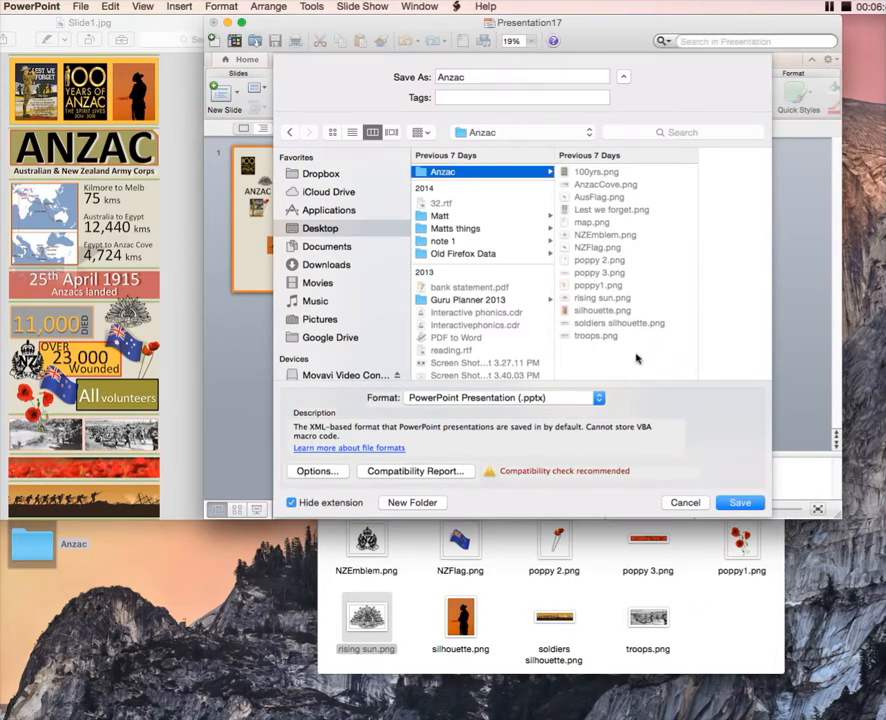
Choose PNG as the file format, export the slide and dismiss the completion message
left_click(599, 398)
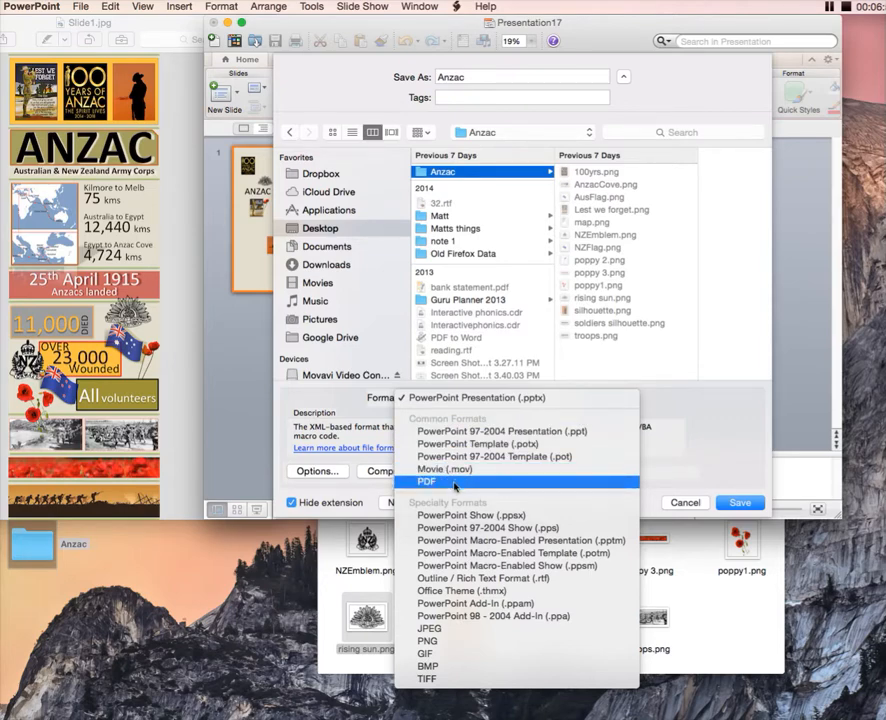
left_click(444, 647)
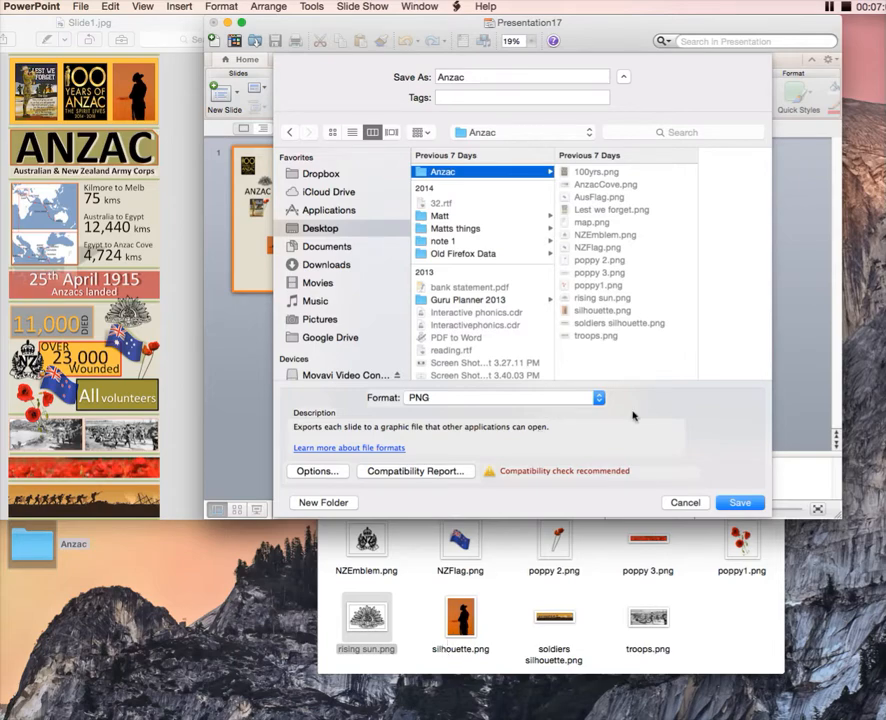
left_click(740, 503)
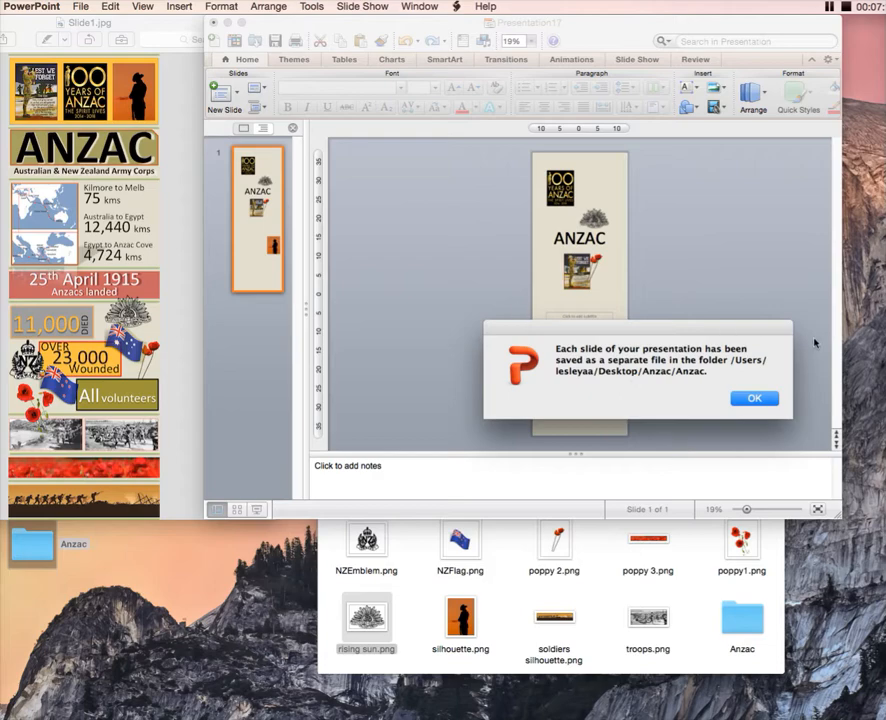
left_click(754, 399)
left_click(754, 399)
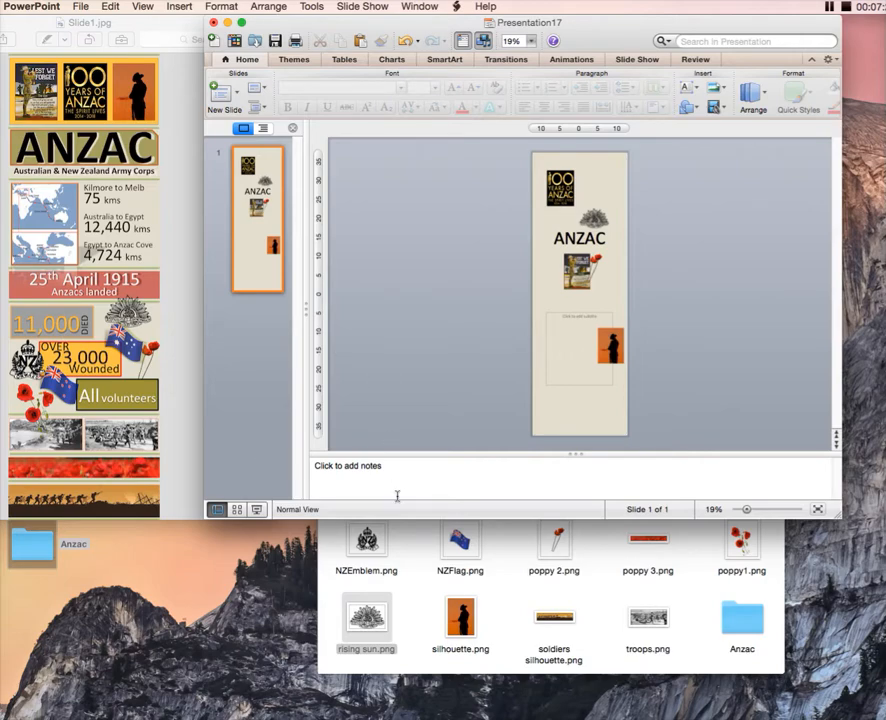
Open the exported Slide1.png from the new Anzac subfolder to check the image, and close the folder window
left_click(733, 623)
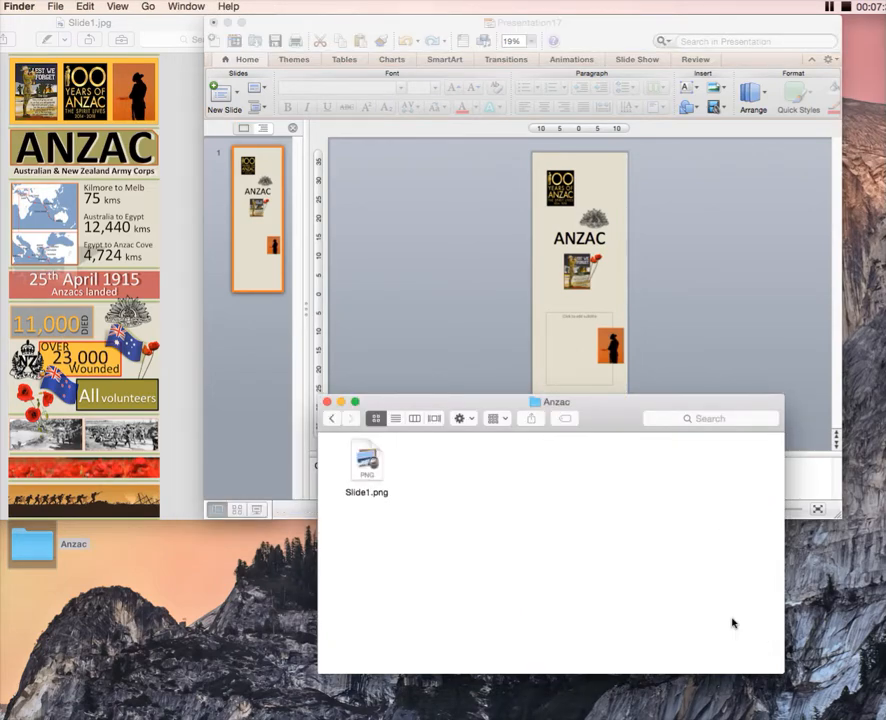
left_click(367, 465)
double_click(367, 465)
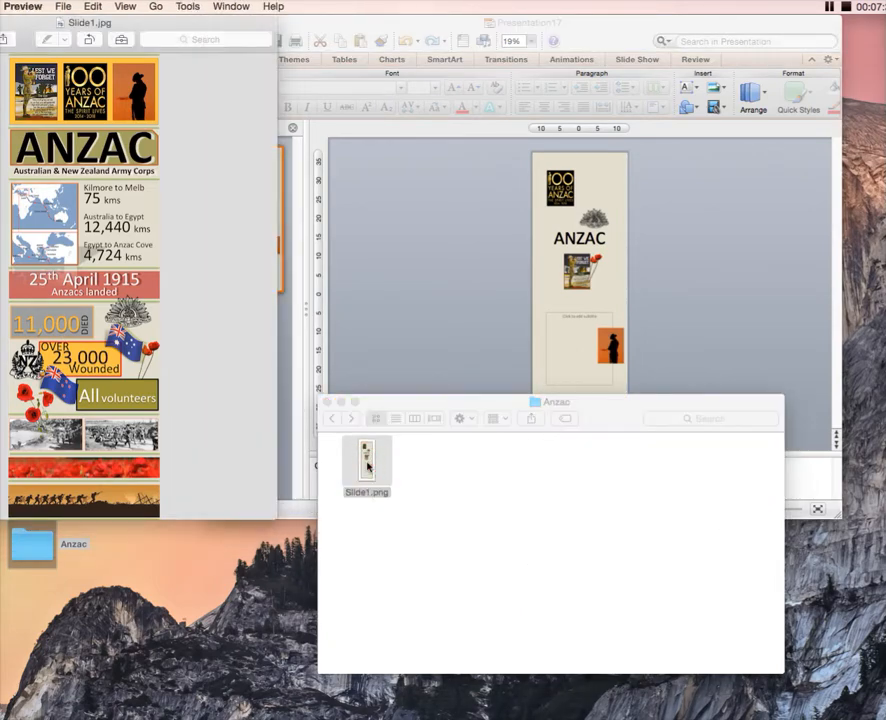
left_click(607, 410)
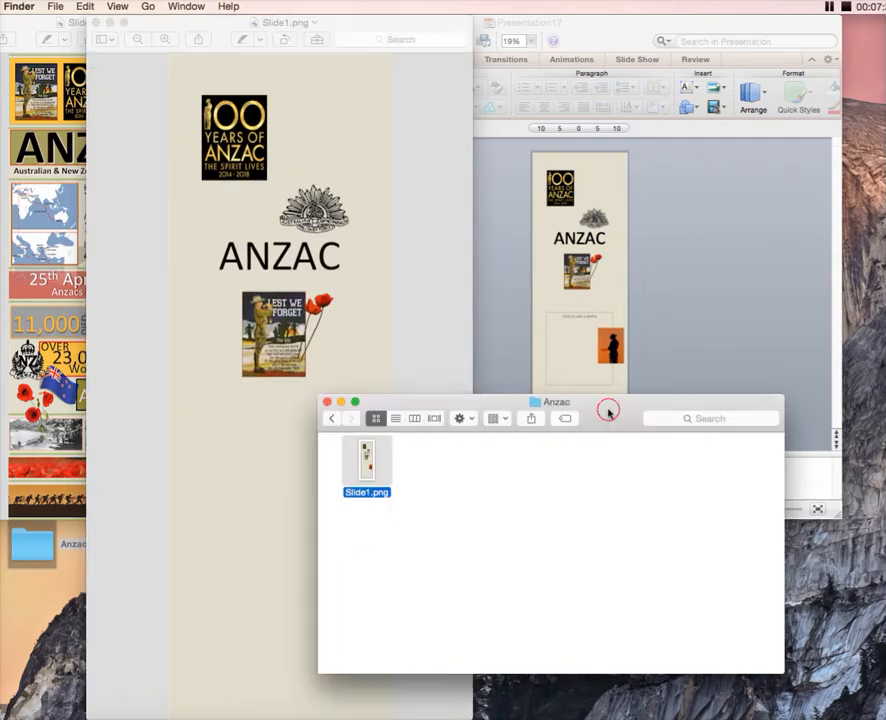
left_click(327, 403)
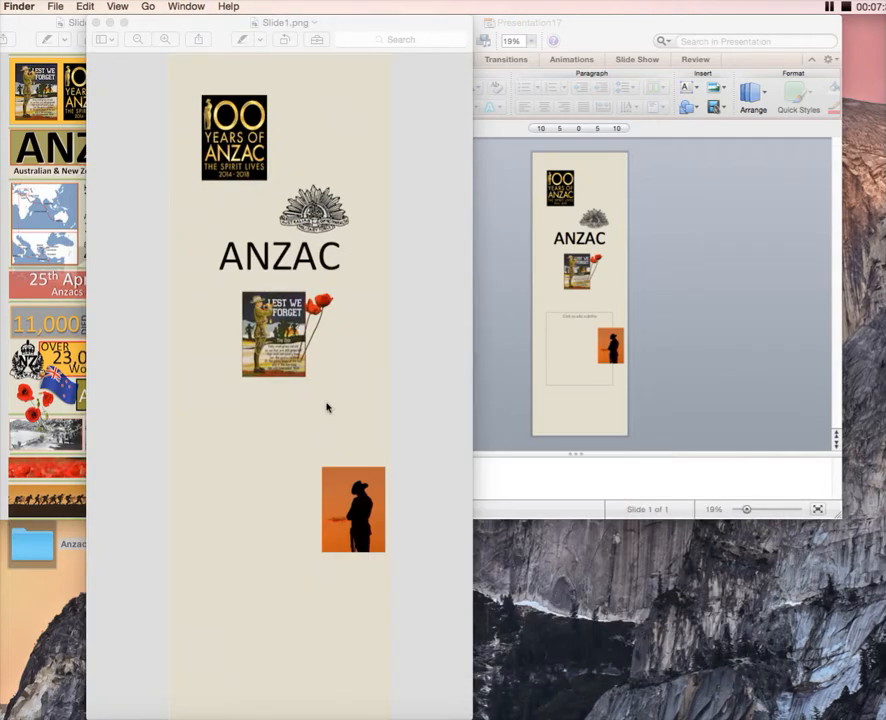